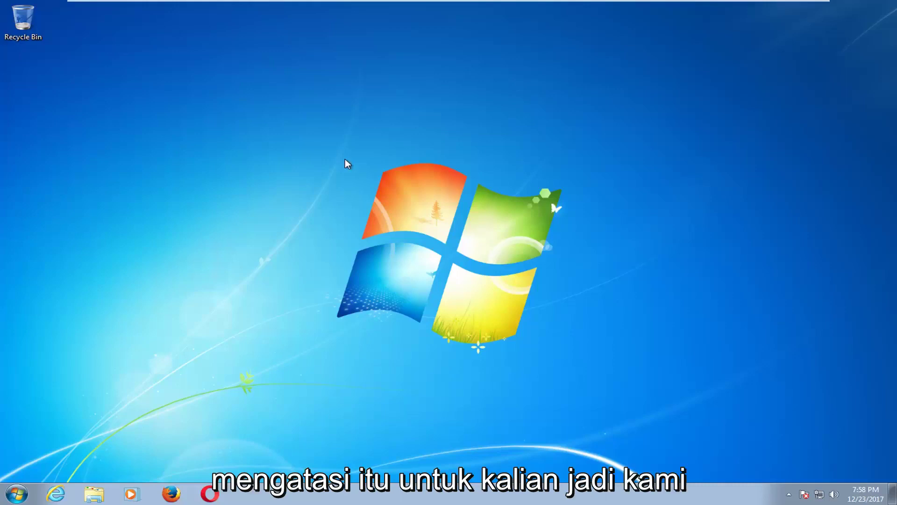
Launch cmd from the Start menu as administrator, approving the UAC prompt.
click(17, 496)
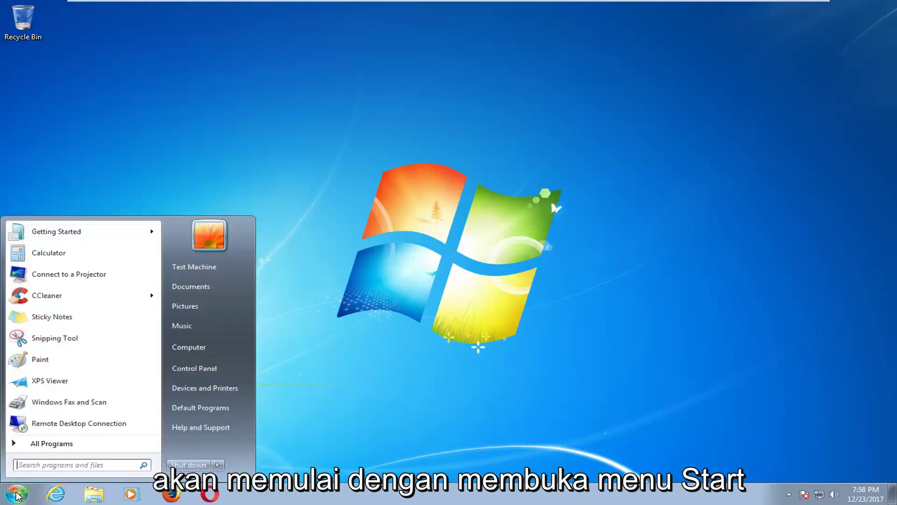
text(c)
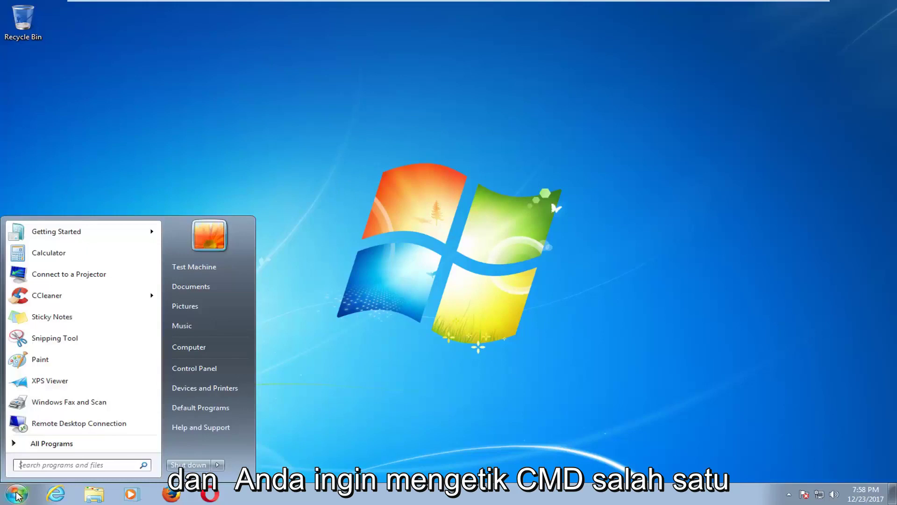
text(md)
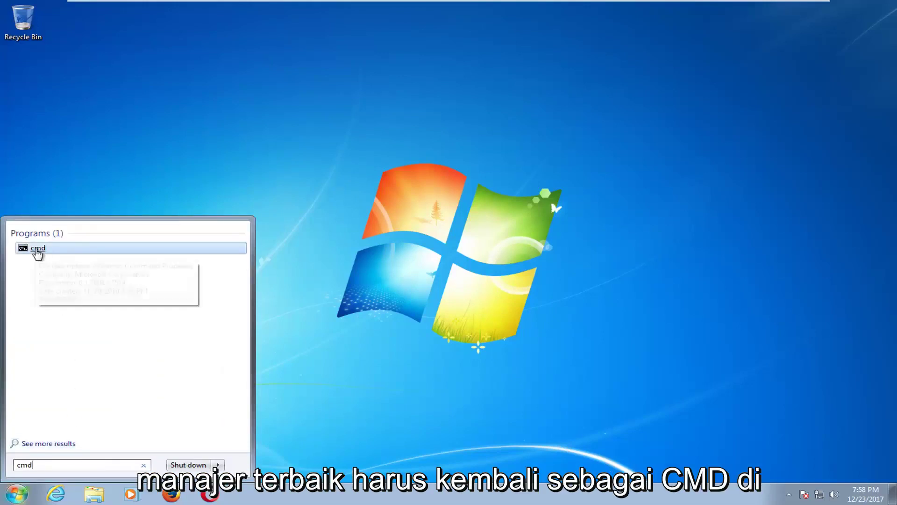
right_click(37, 252)
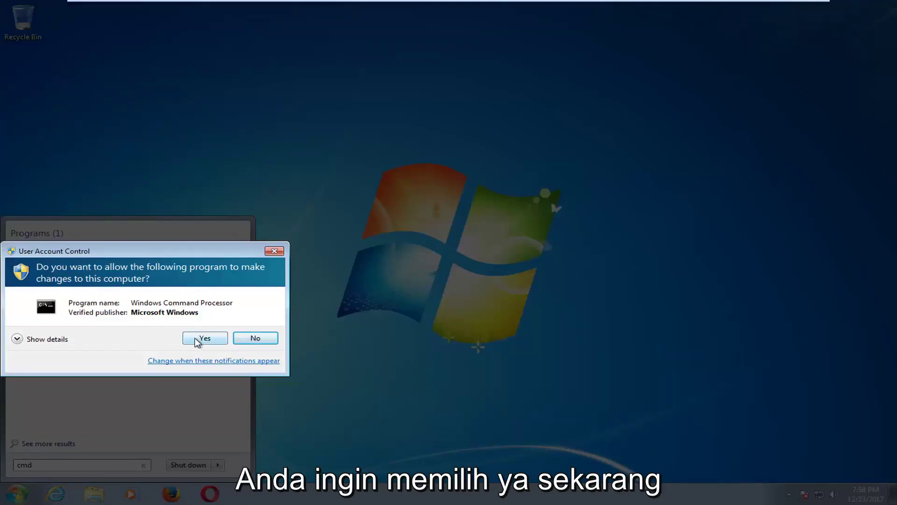
click(197, 340)
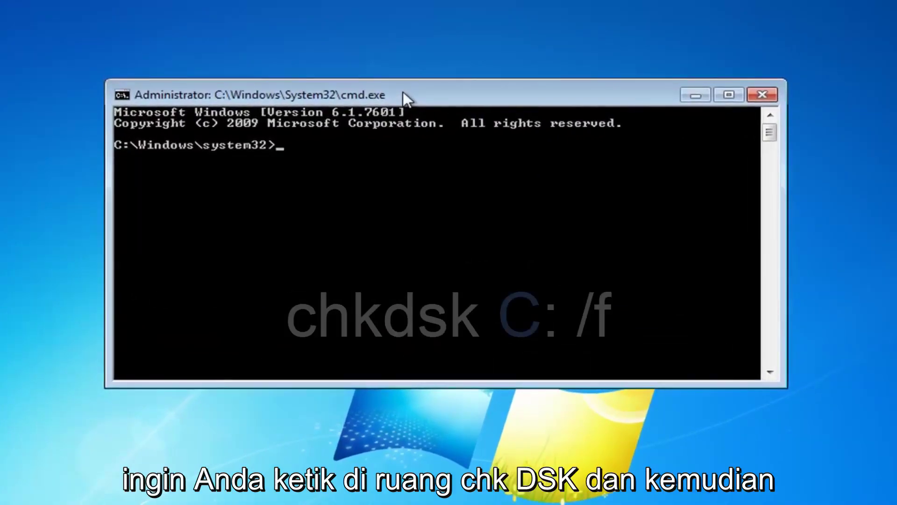
text(chk)
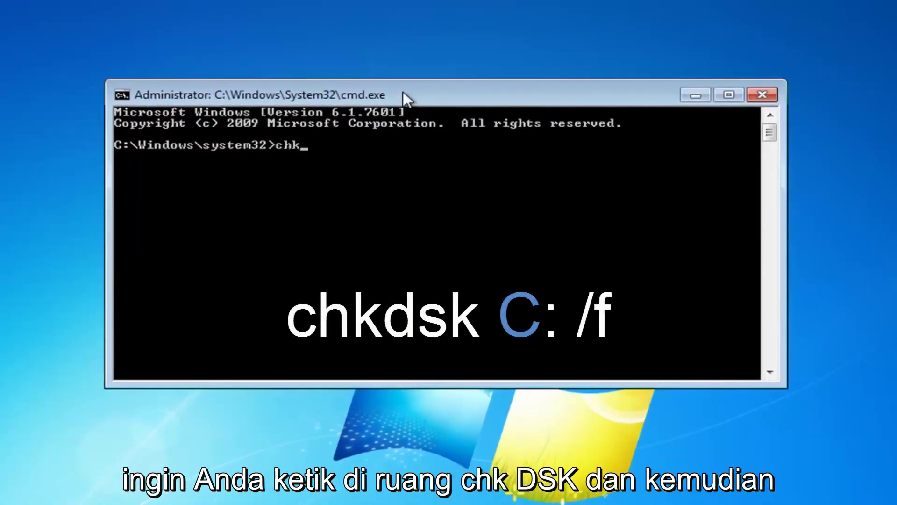
text(dsk)
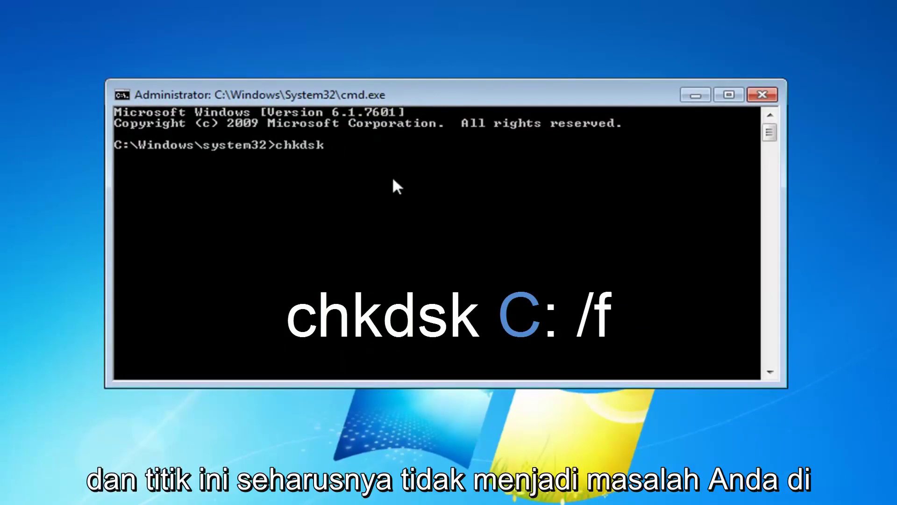
text( C:)
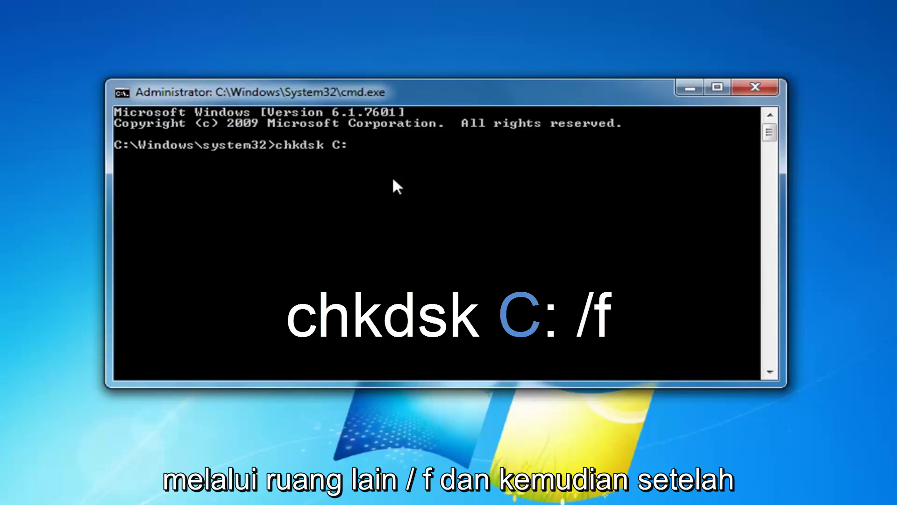
text( /f)
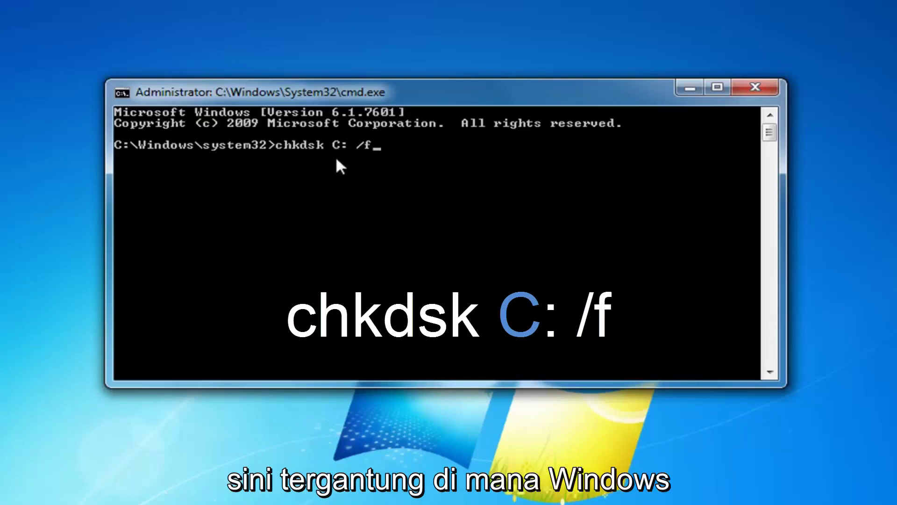
Run chkdsk C: /f at the prompt.
key(Return)
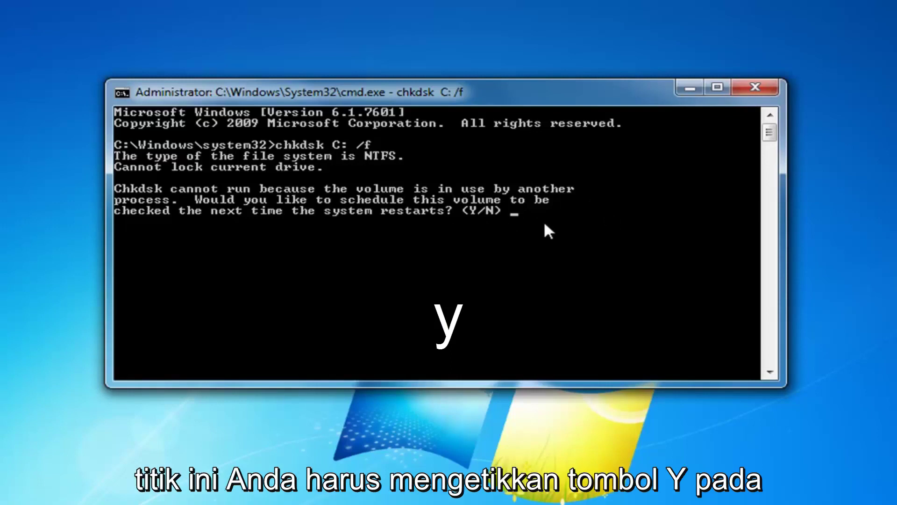
text(y)
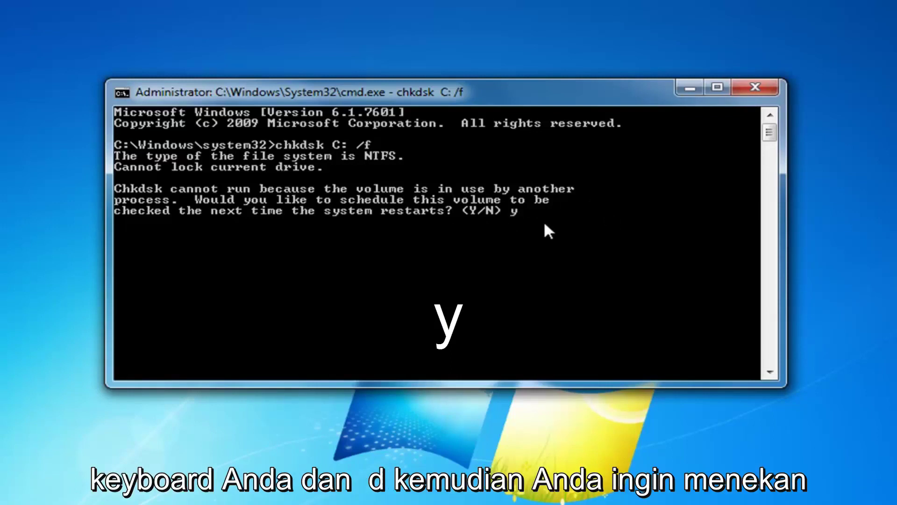
Answer Y to schedule the C: check for the next restart.
key(Return)
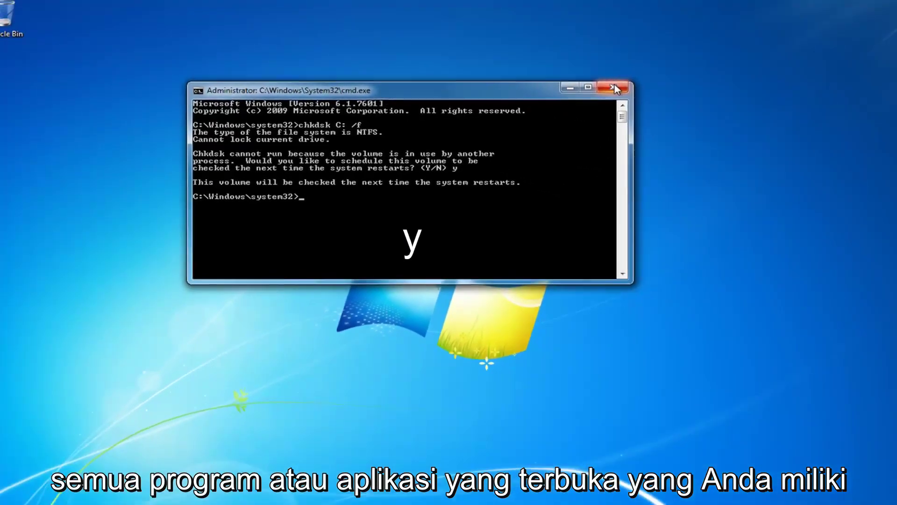
Close the cmd window and choose Restart from the Start menu.
click(615, 89)
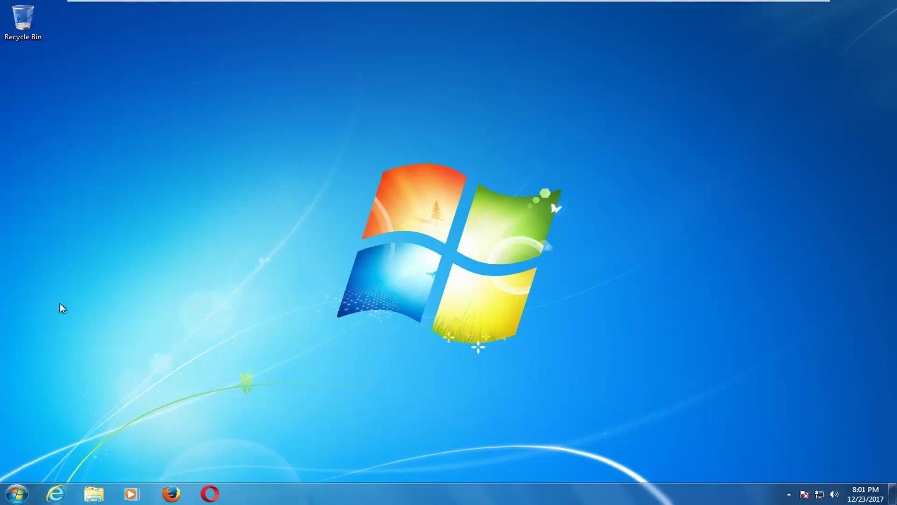
click(16, 494)
mouse_move(218, 464)
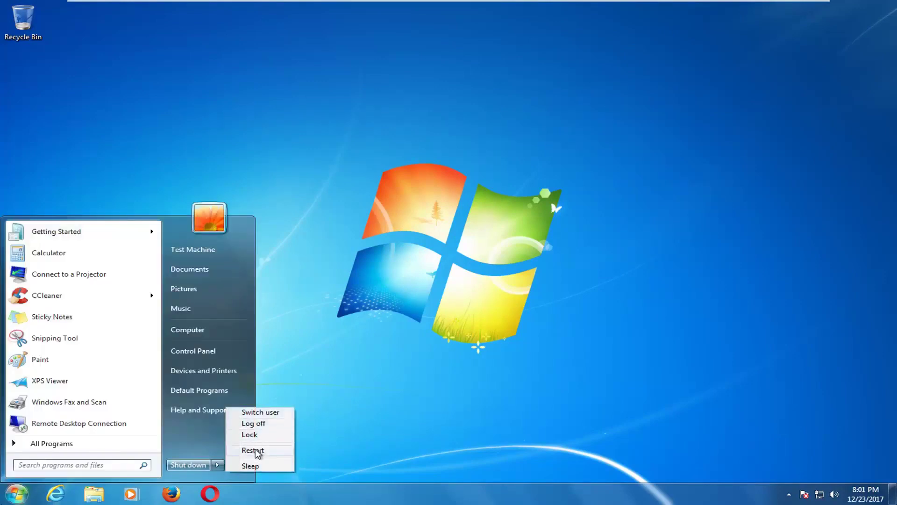
click(255, 451)
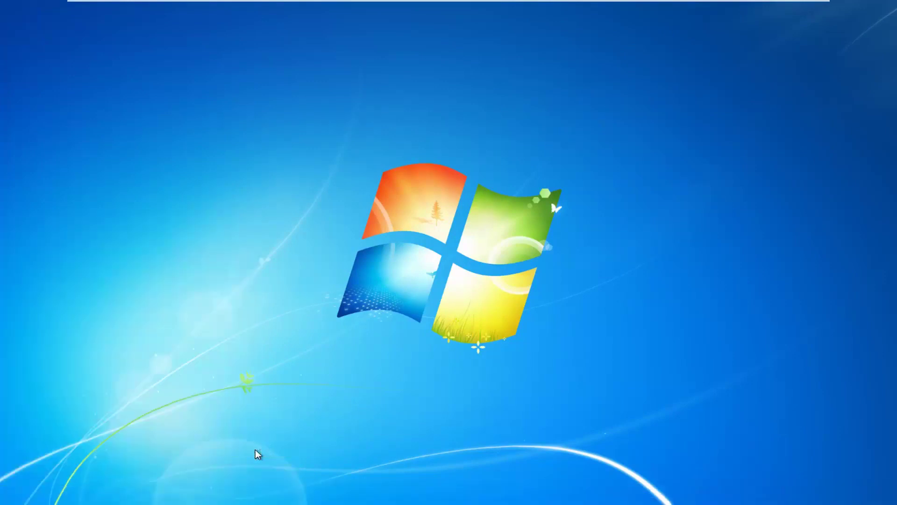